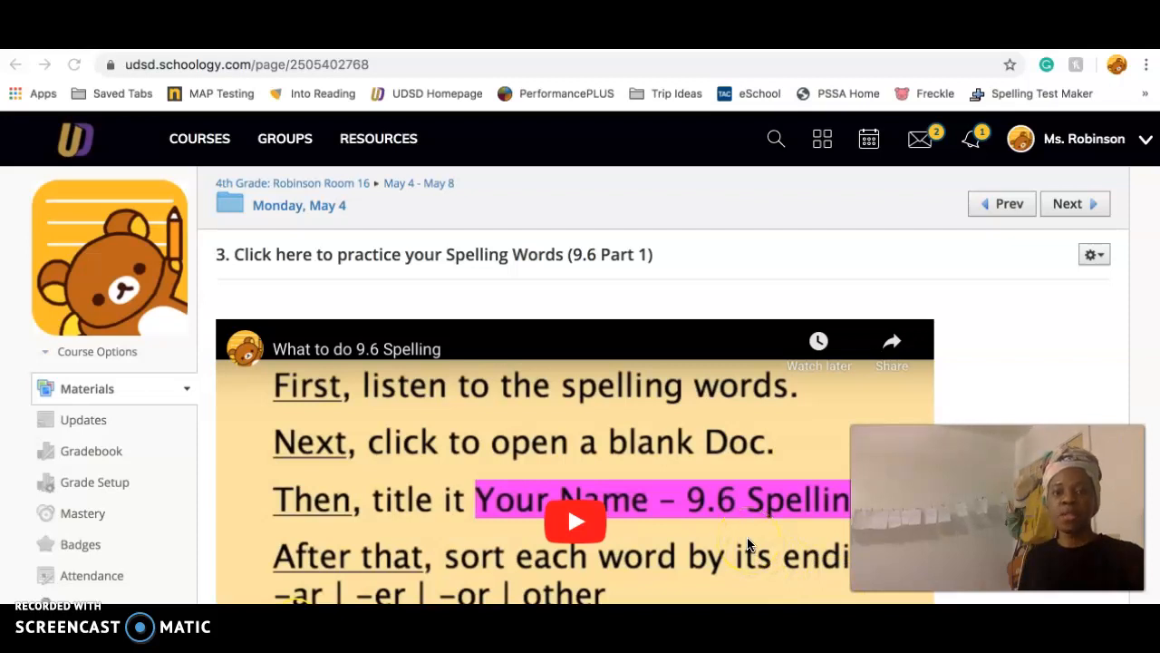
# Step: Follow the word-sorting link at the end of the spelling practice page and create a blank Google Docs document
pyautogui.scroll(-2, 747, 544)
pyautogui.scroll(-15, 747, 543)
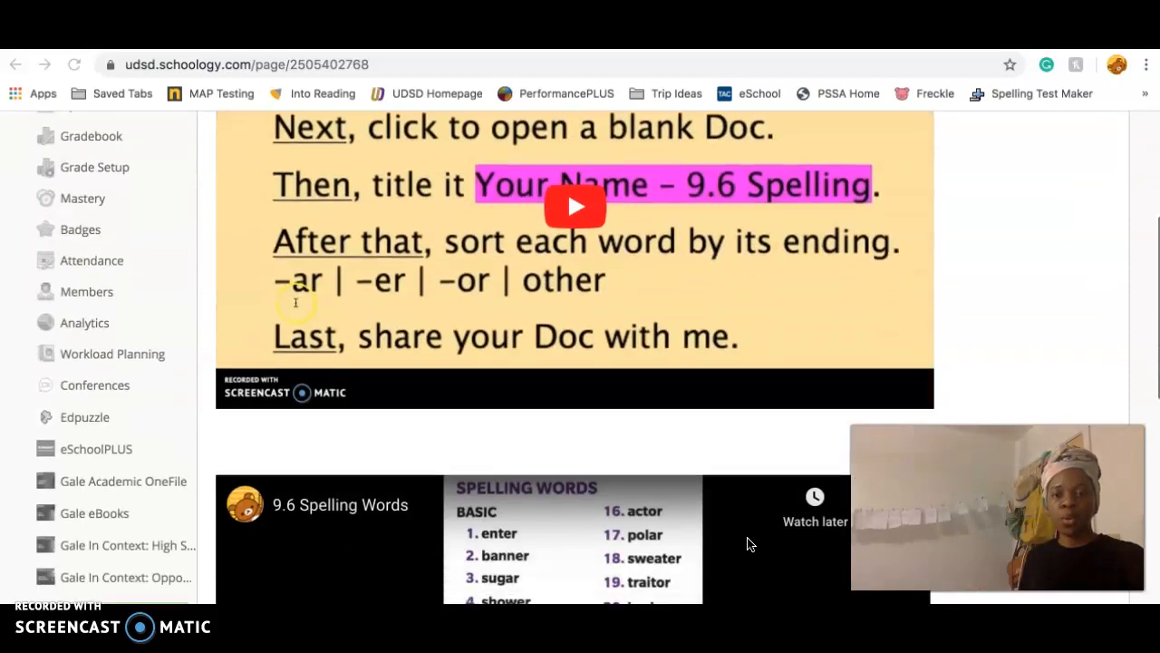
pyautogui.scroll(-1, 747, 542)
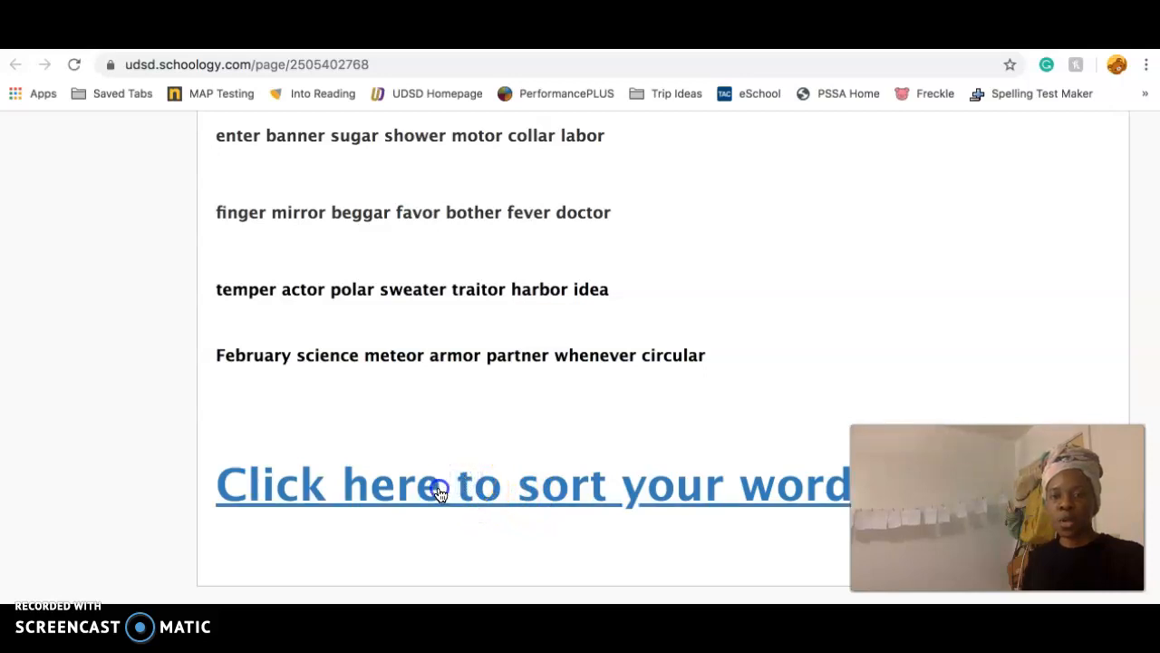
pyautogui.click(439, 493)
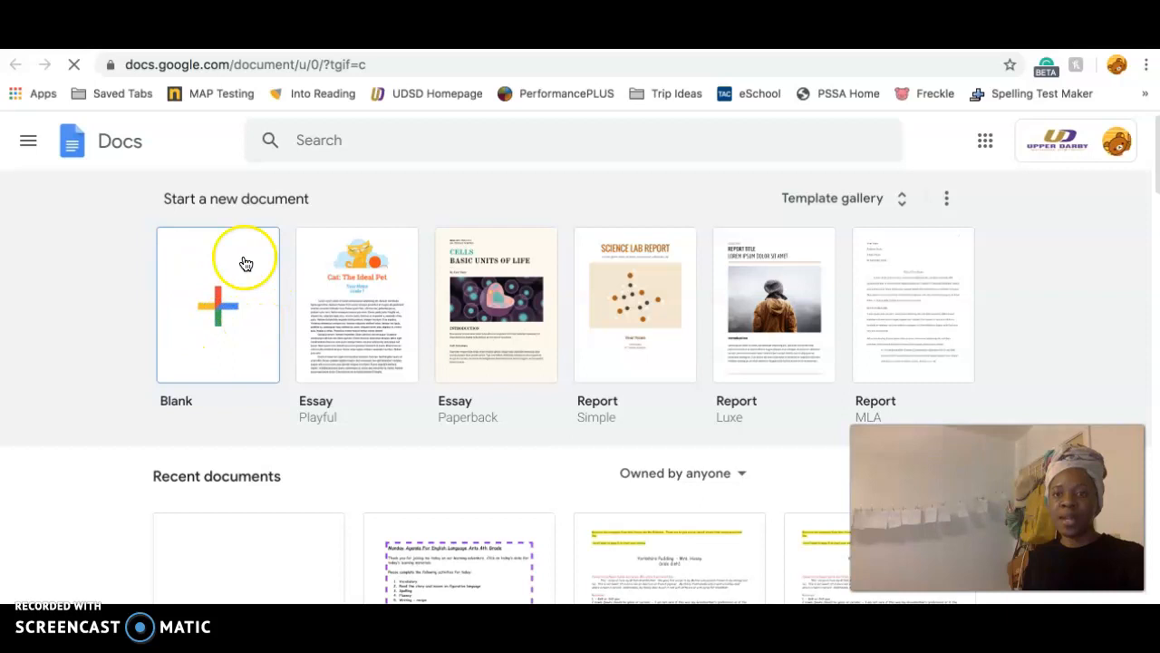
pyautogui.click(217, 306)
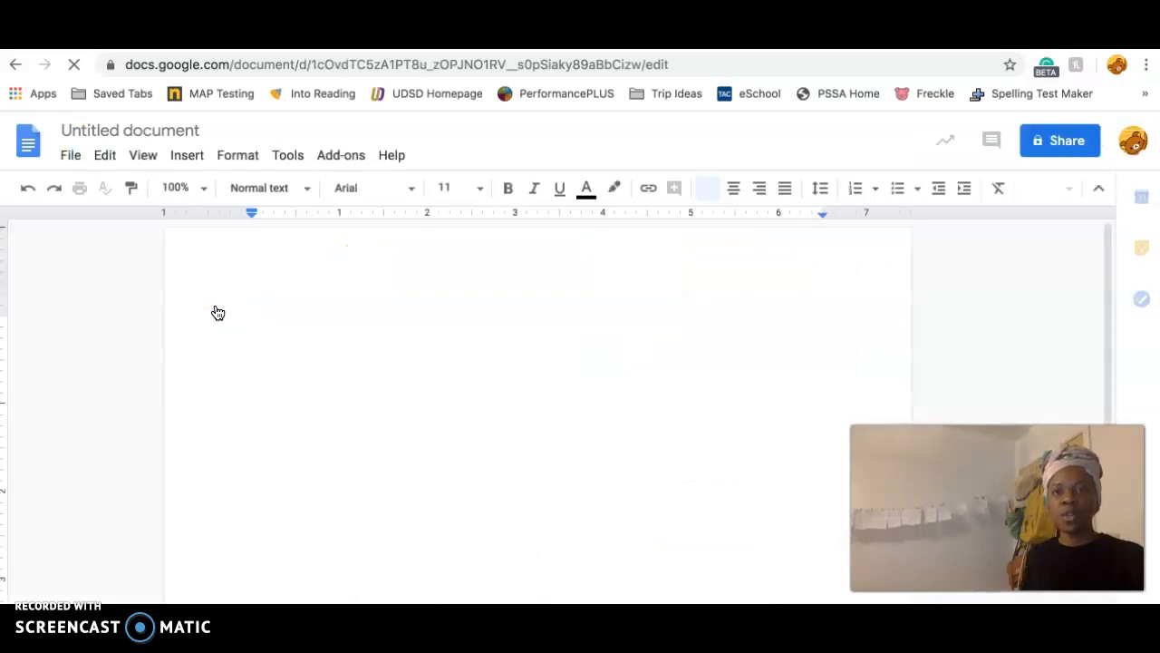
# Step: Title the document with the author's name followed by "- 9.6 Spelling"
pyautogui.click(113, 130)
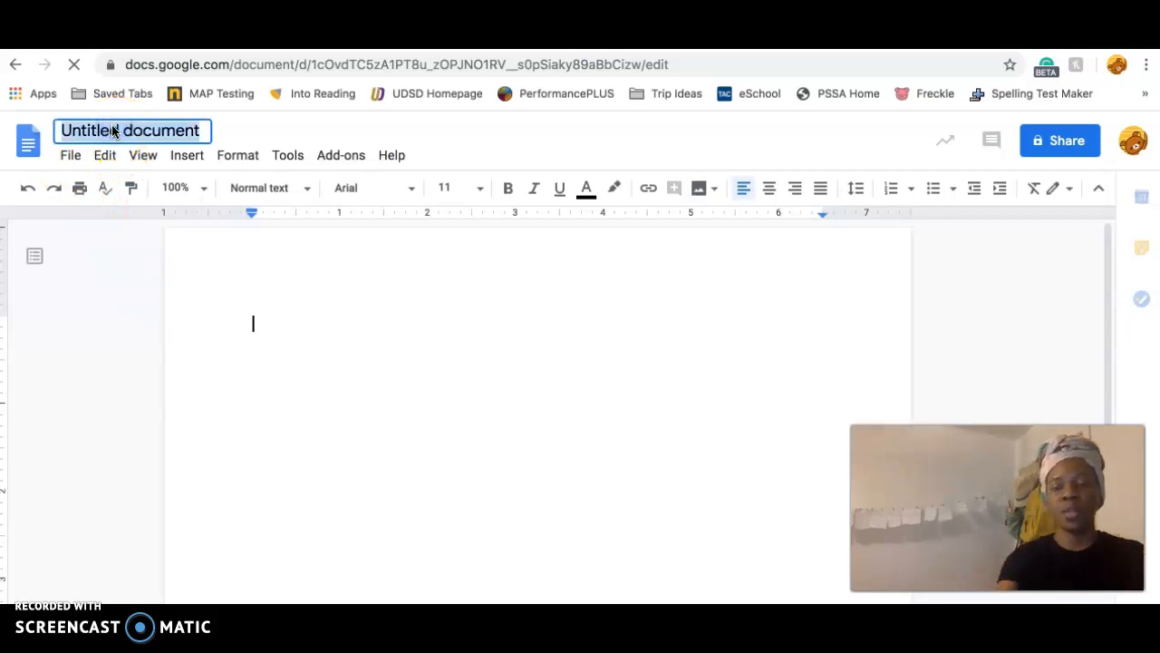
pyautogui.write('Ms. Robinson')
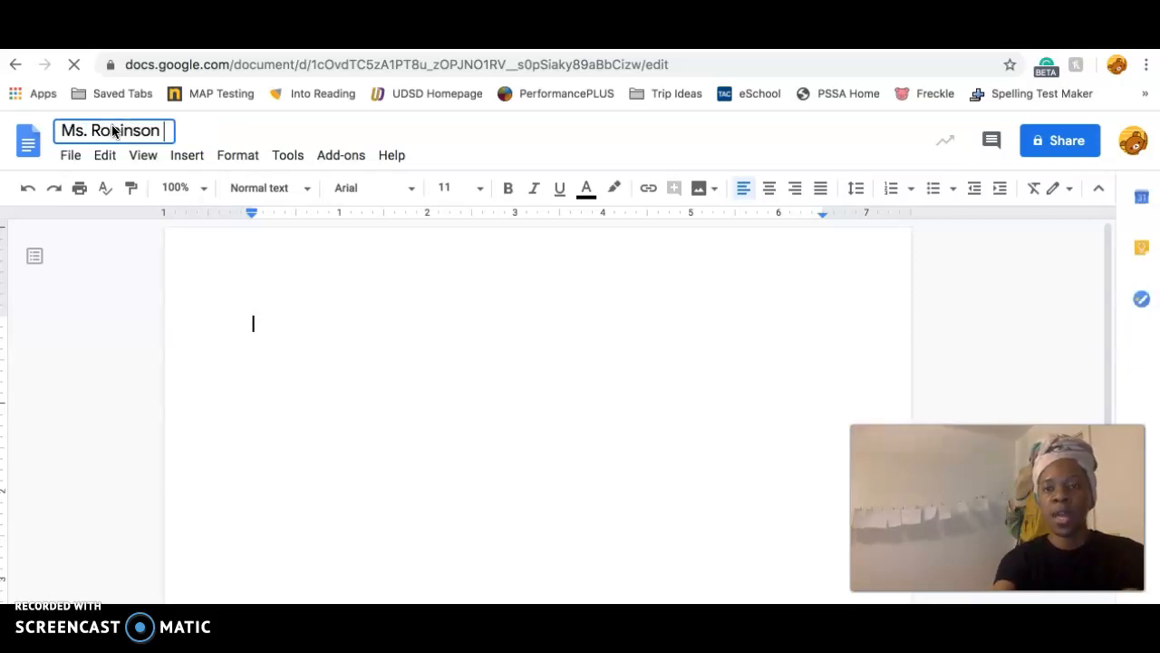
pyautogui.write(' - Spelling')
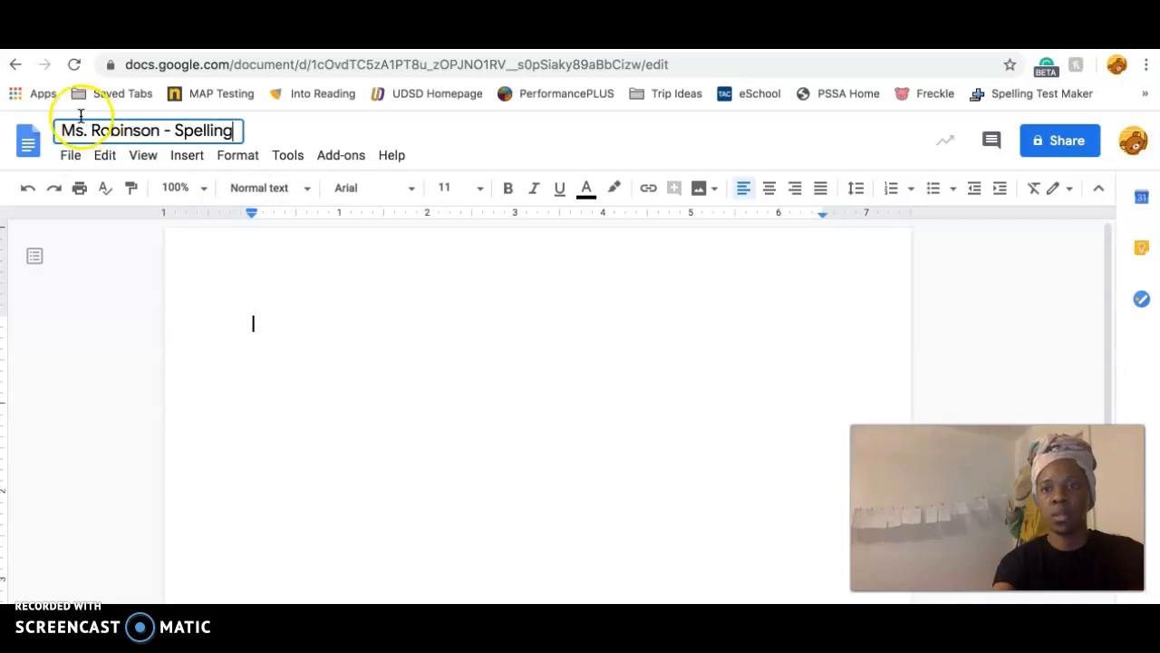
pyautogui.click(176, 130)
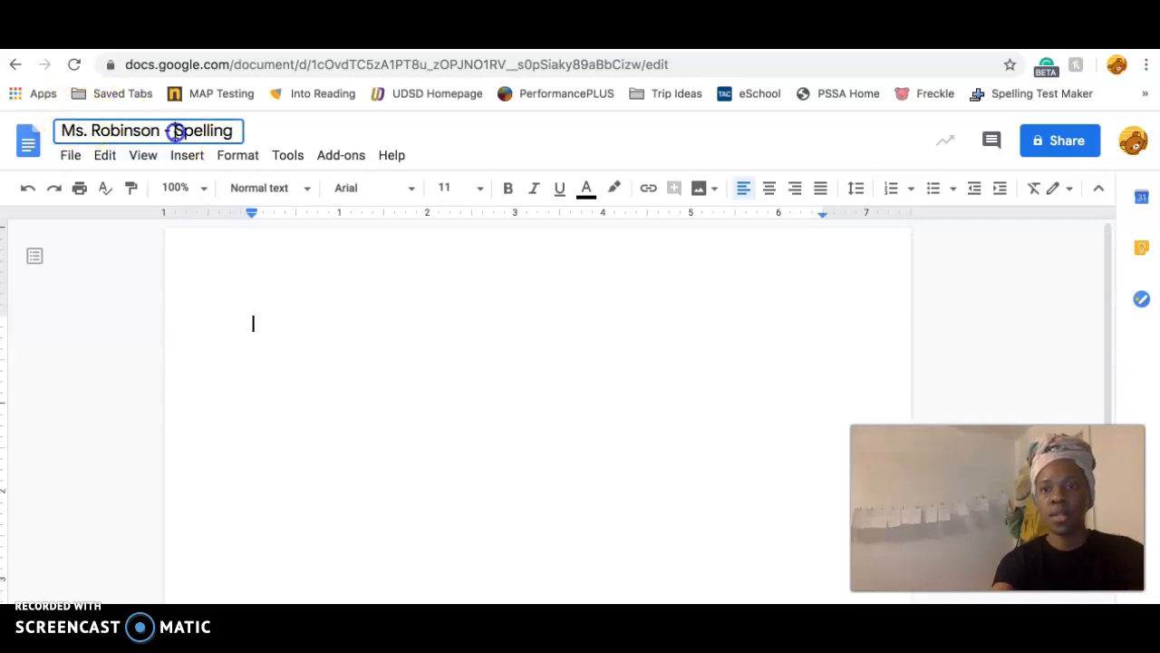
pyautogui.write('P.6')
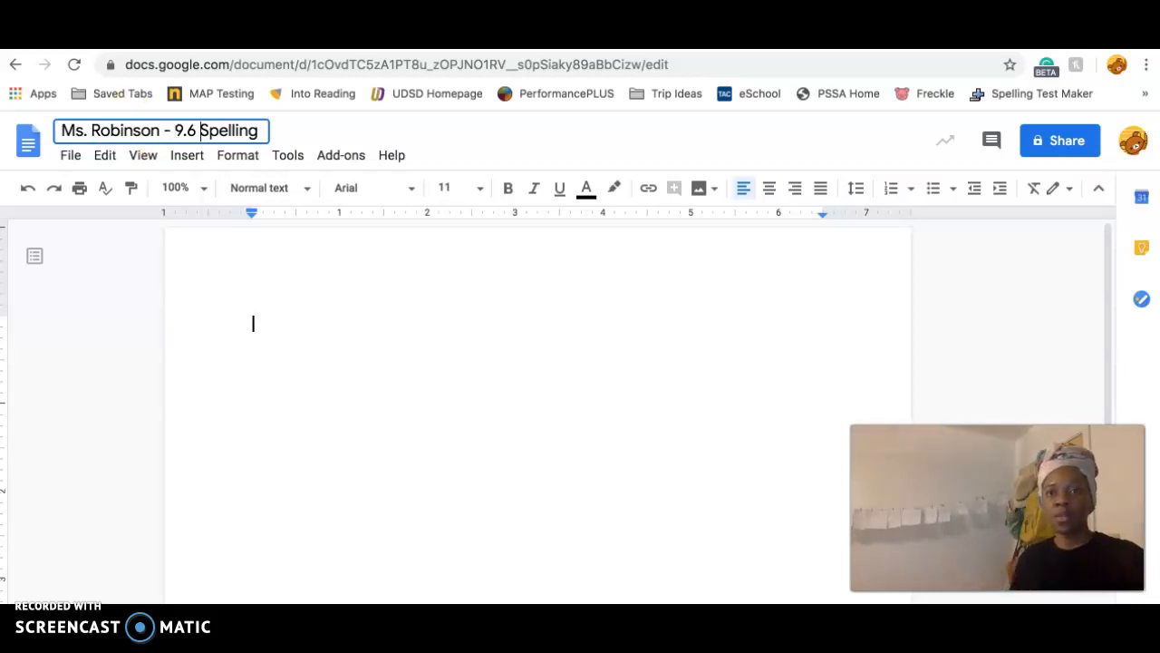
# Step: Switch back to the Schoology page and copy all four lines of spelling words, from "enter" through "circular"
pyautogui.click(354, 40)
pyautogui.scroll(2, 370, 284)
pyautogui.scroll(-1, 369, 284)
pyautogui.scroll(-2, 370, 282)
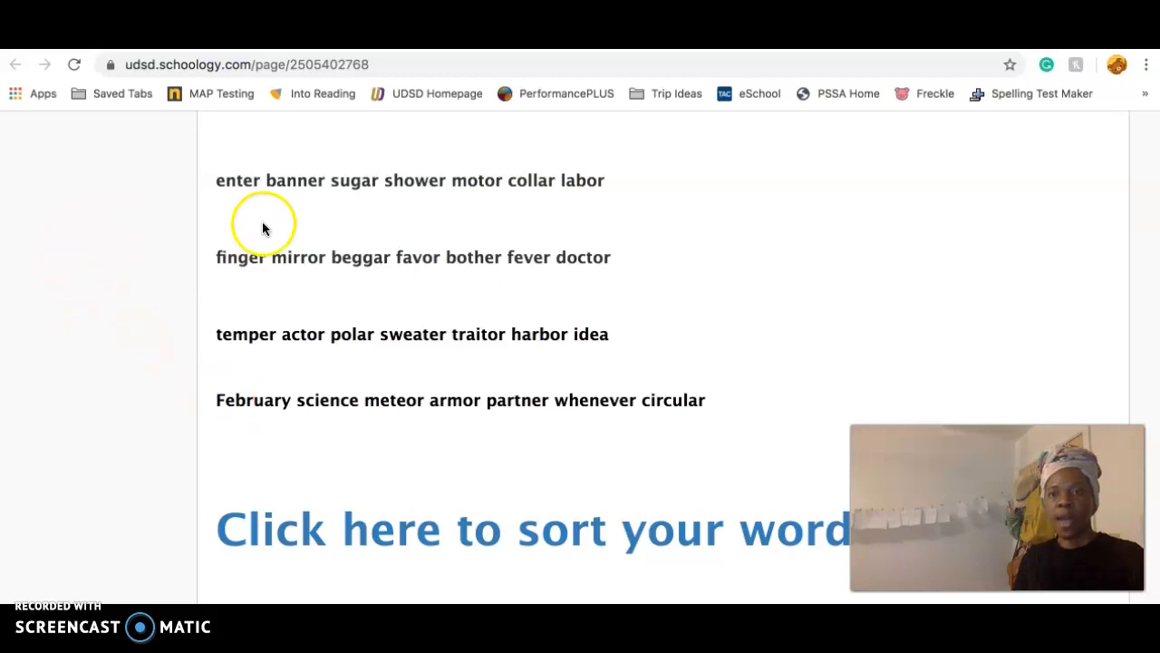
pyautogui.moveTo(213, 179); pyautogui.dragTo(705, 379)
pyautogui.hotkey('ctrl', 'c')
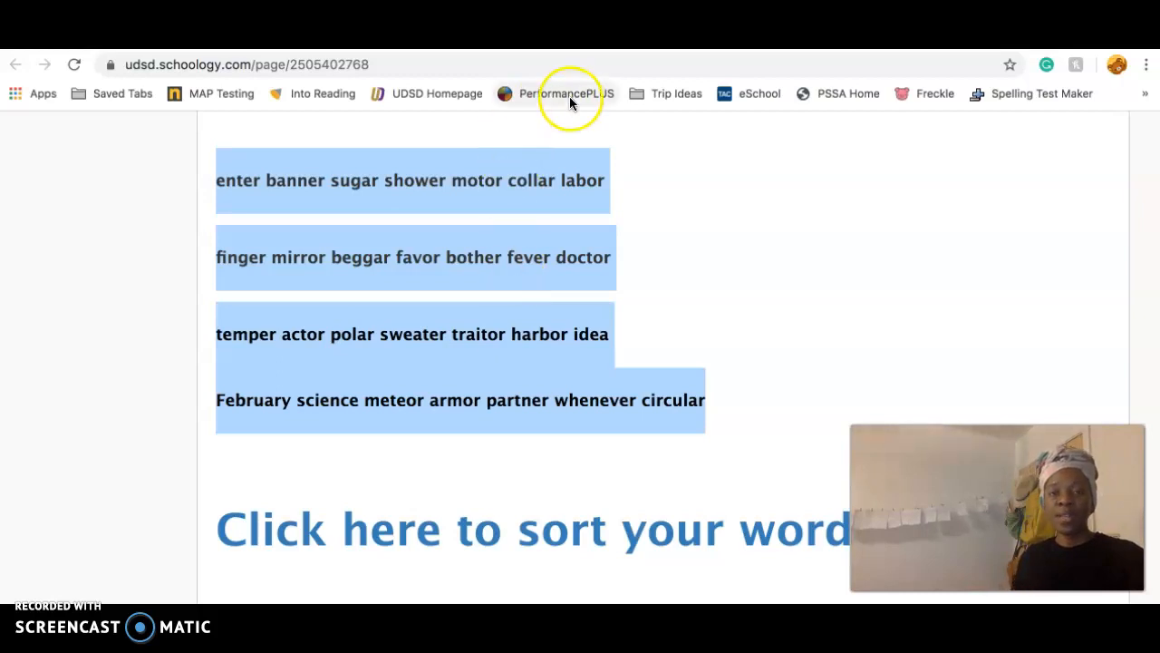
# Step: Switch to the 9.6 Spelling document in Google Docs and paste the copied spelling words into its body
pyautogui.hotkey('ctrl', 'Tab')
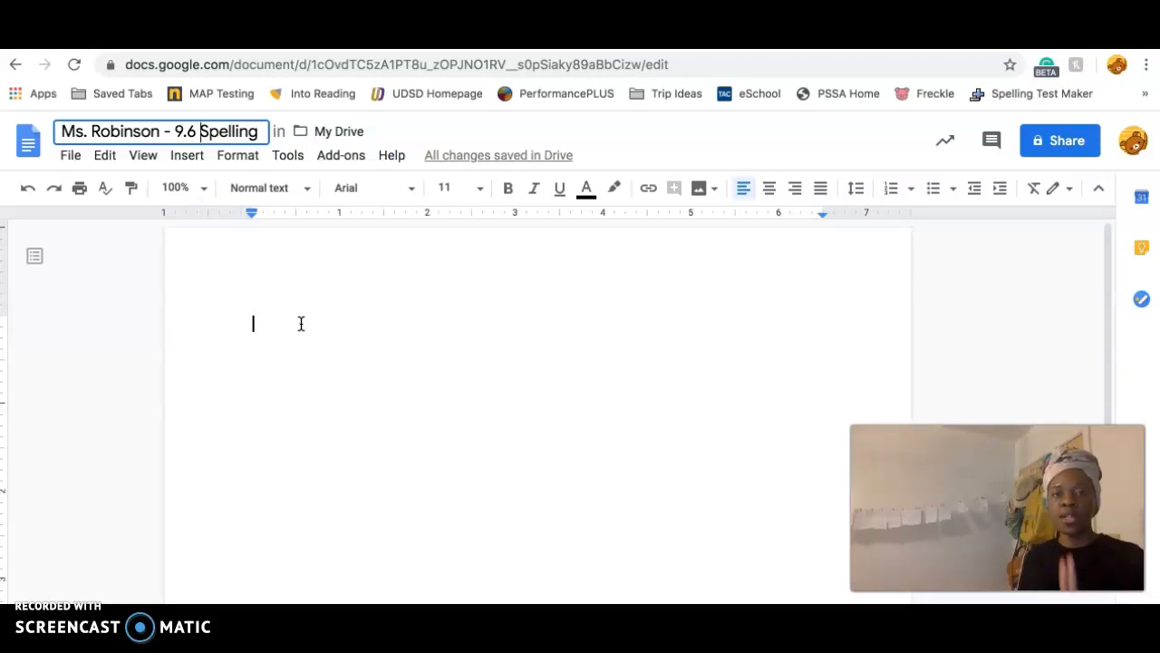
pyautogui.click(266, 321)
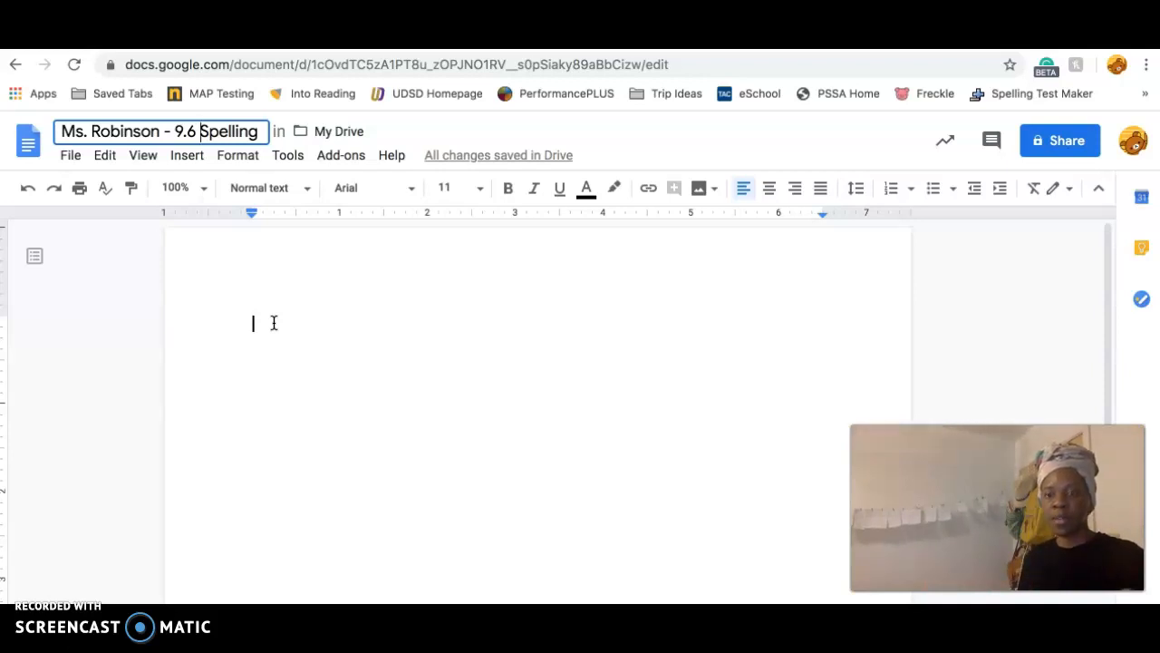
pyautogui.hotkey('ctrl', 'v')
pyautogui.hotkey('ctrl', 'z')
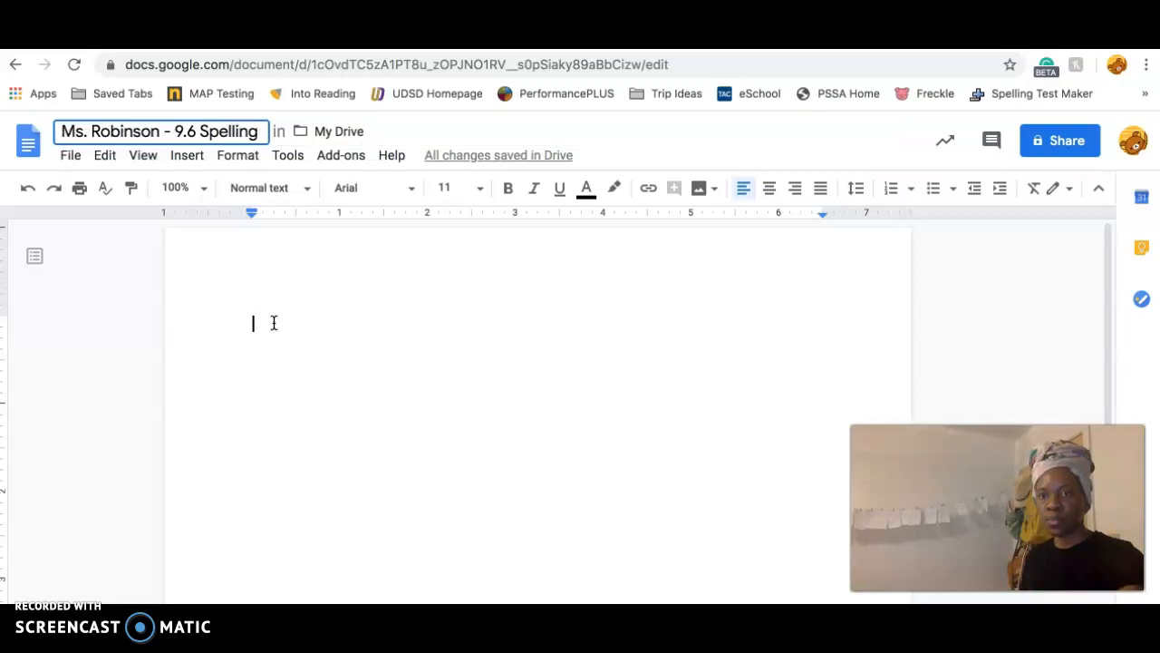
pyautogui.click(265, 322)
pyautogui.click(265, 321)
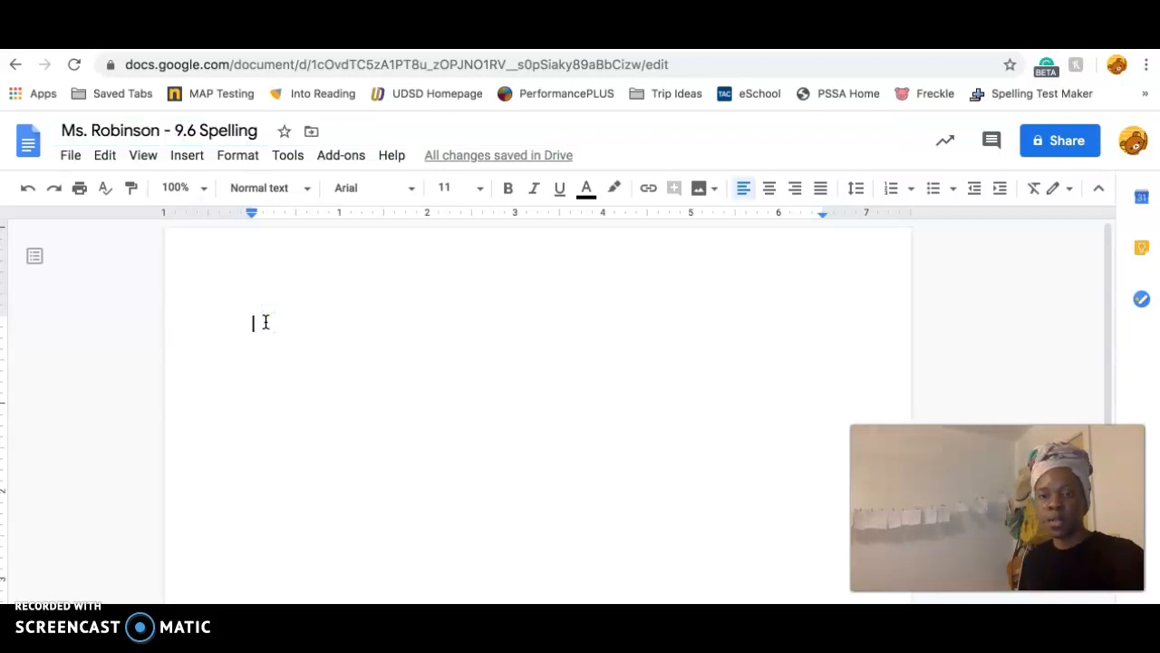
pyautogui.hotkey('ctrl', 'v')
# Step: Insert a table with four columns and two rows on a new line below the spelling words
pyautogui.click(451, 481)
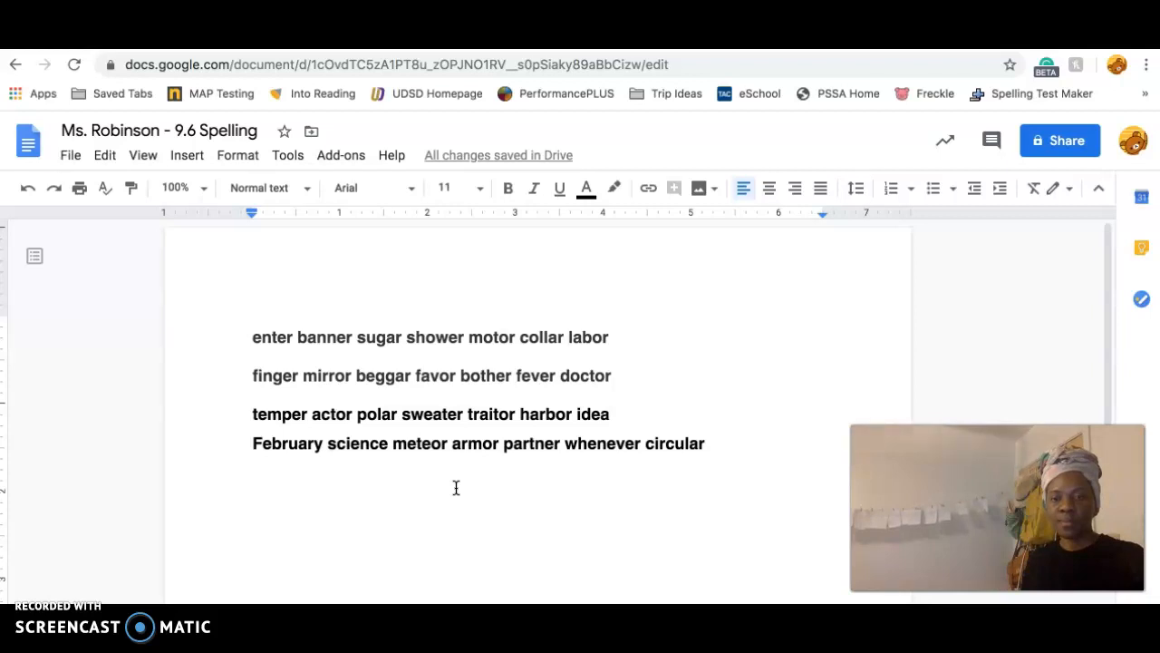
pyautogui.press('Return')
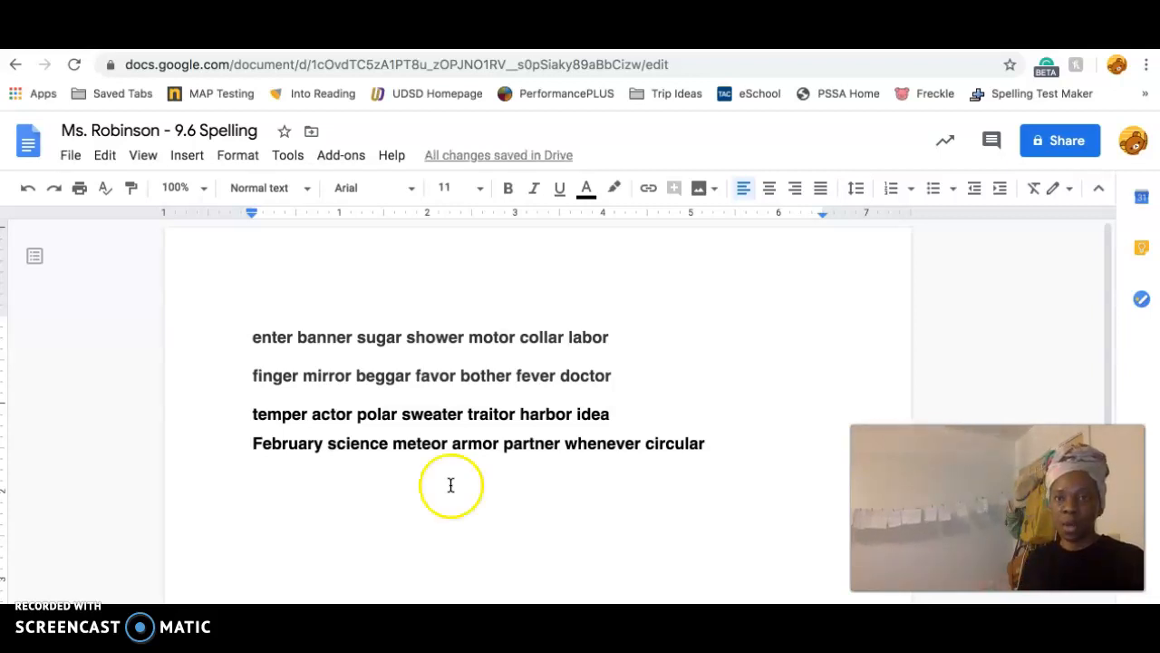
pyautogui.click(189, 161)
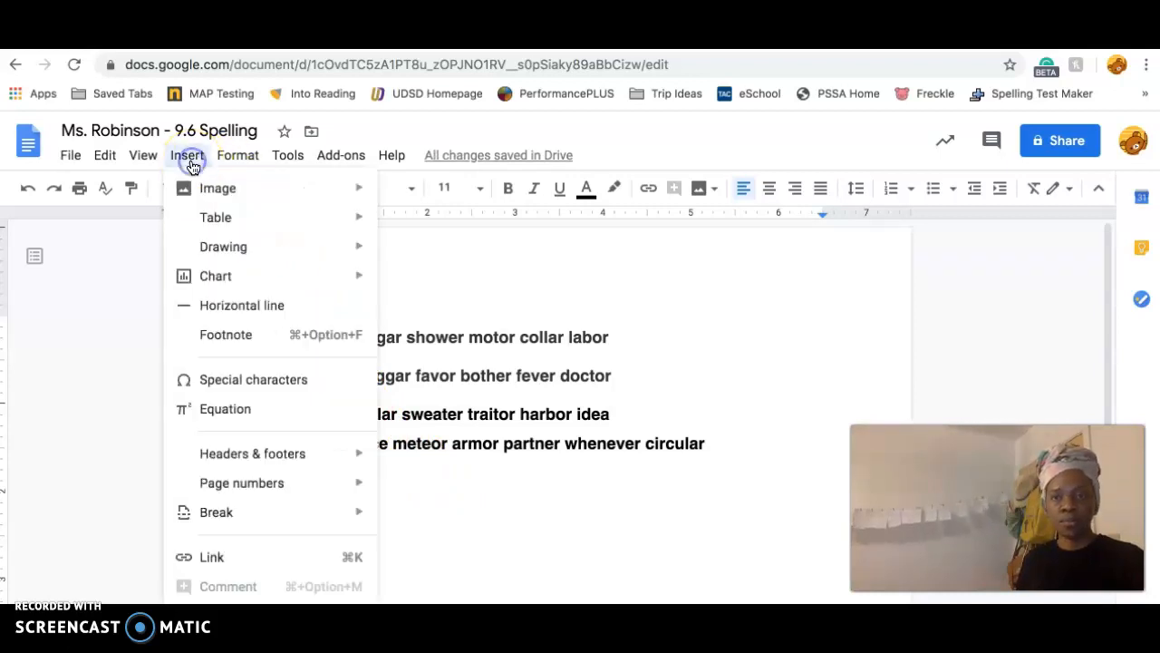
pyautogui.moveTo(250, 219)
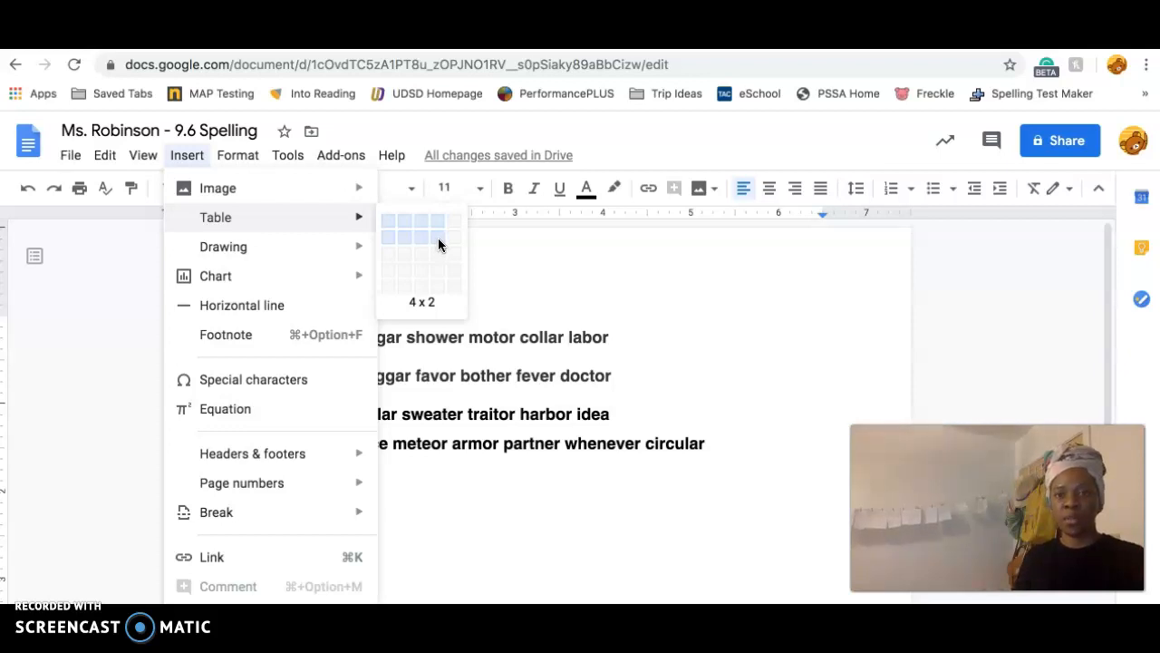
pyautogui.click(439, 243)
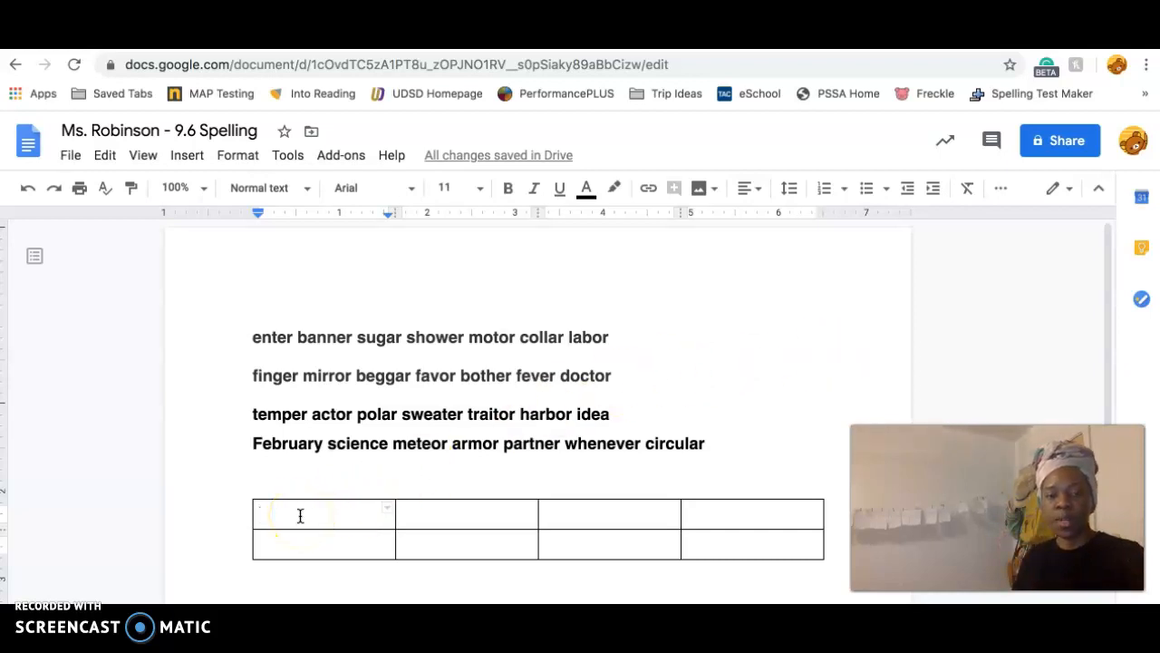
# Step: Fill the table's first row with the column headings "-ar", "-er", "-or" and "other"
pyautogui.write('1')
pyautogui.write('ar')
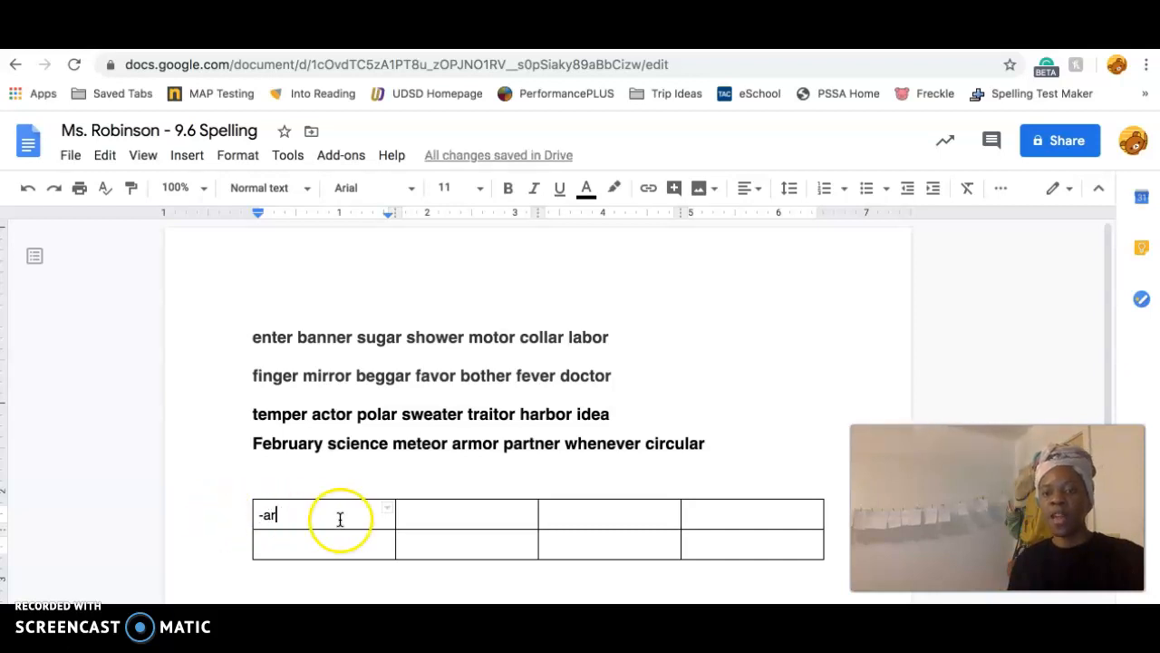
pyautogui.doubleClick(427, 512)
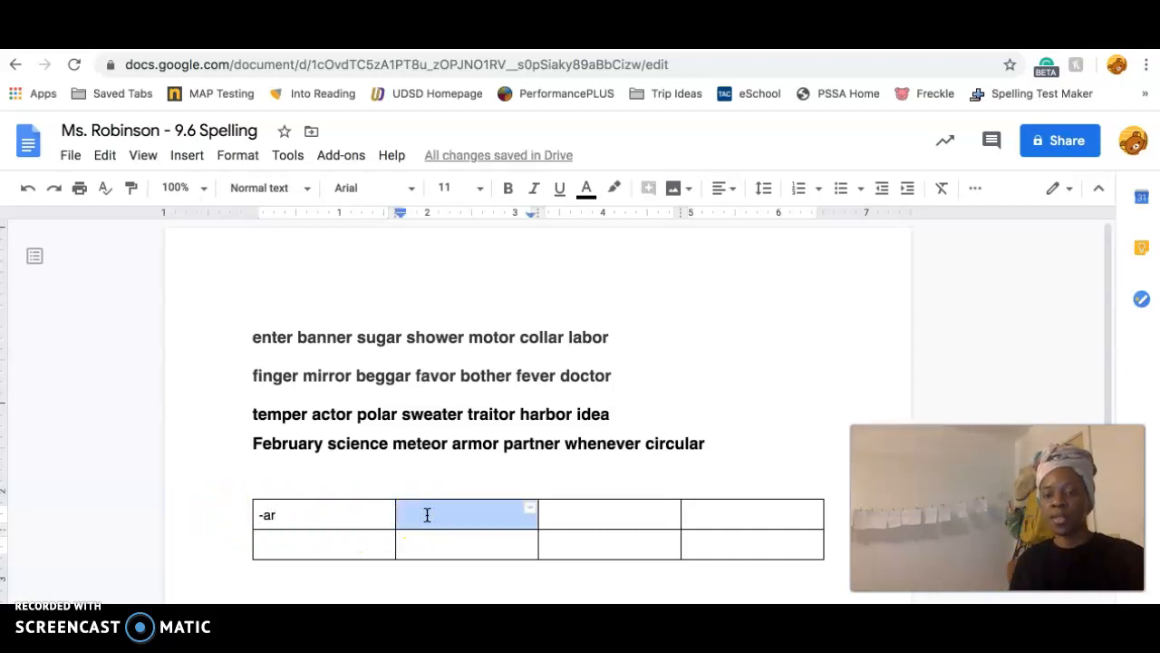
pyautogui.click(446, 514)
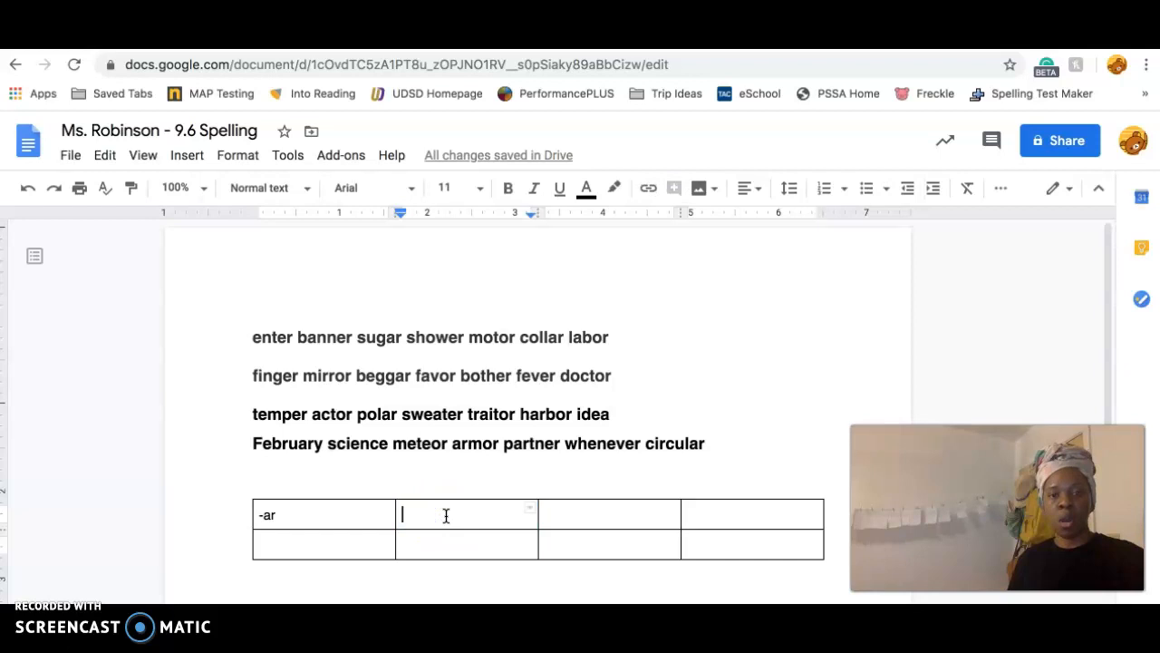
pyautogui.write('-')
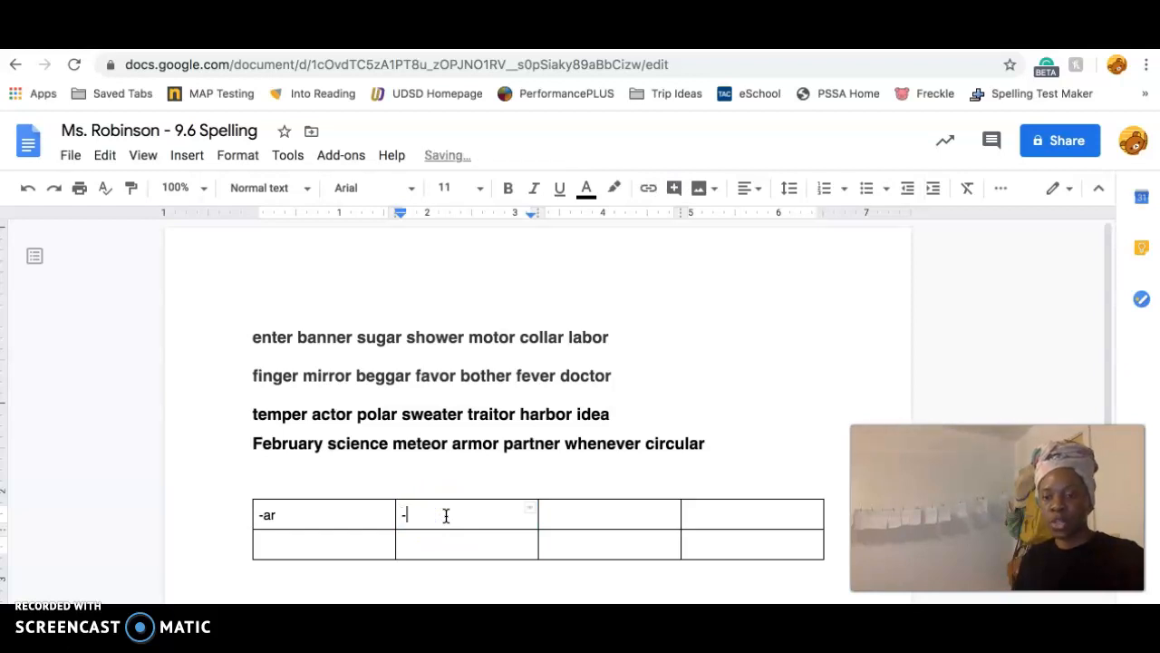
pyautogui.write('er')
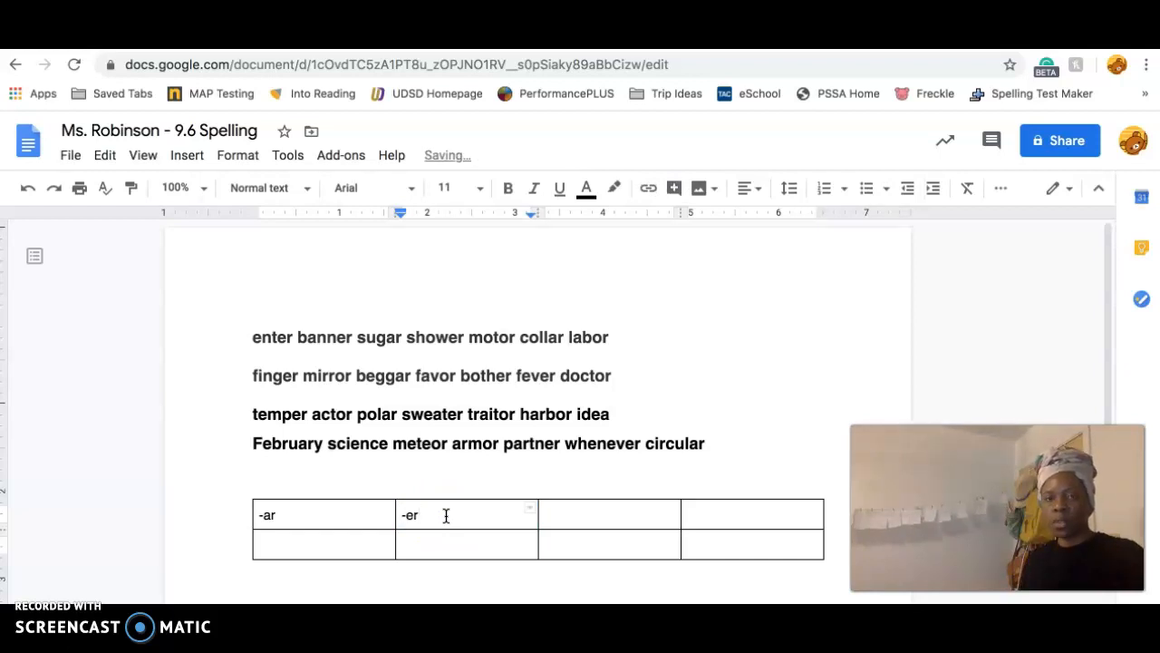
pyautogui.click(590, 514)
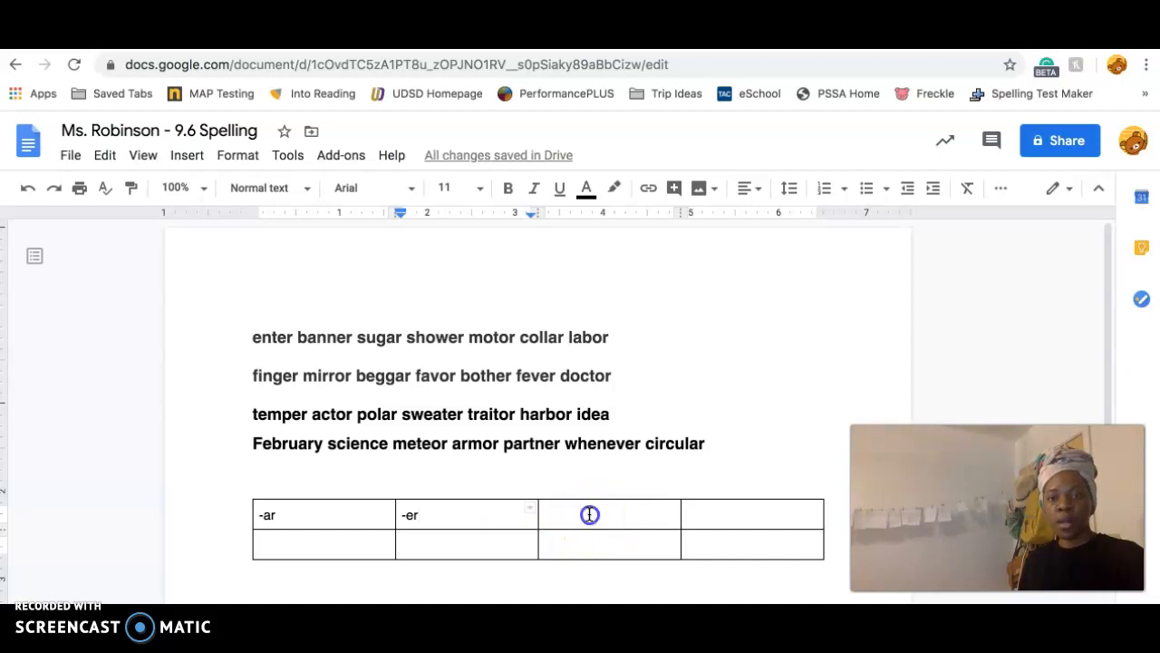
pyautogui.write('-')
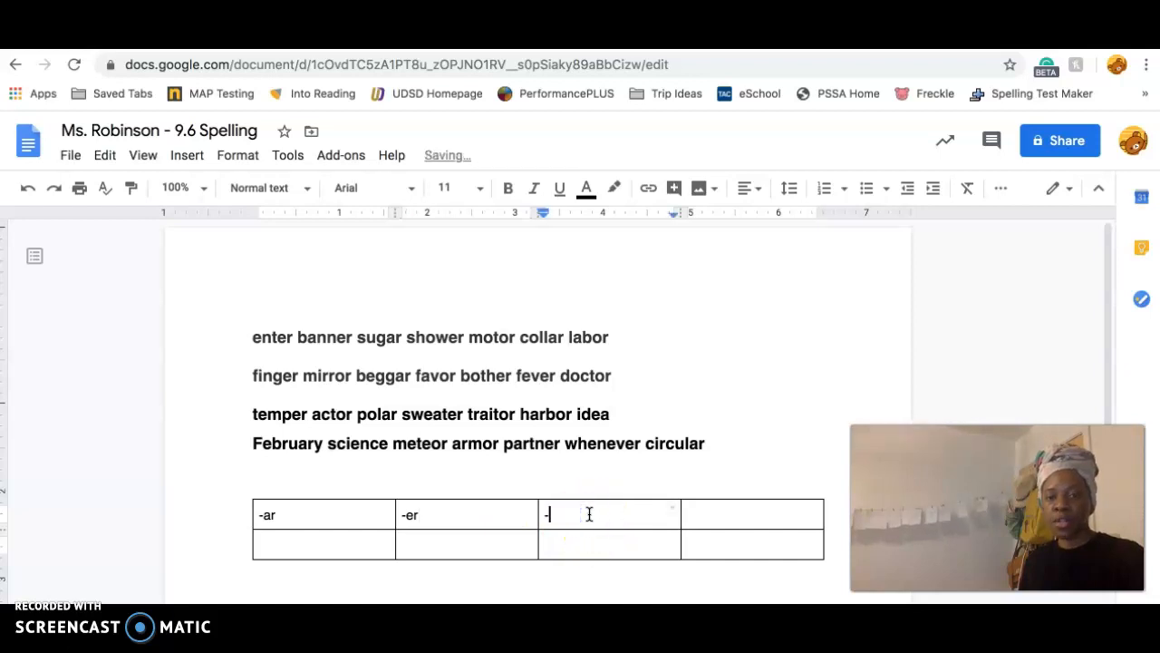
pyautogui.write('or')
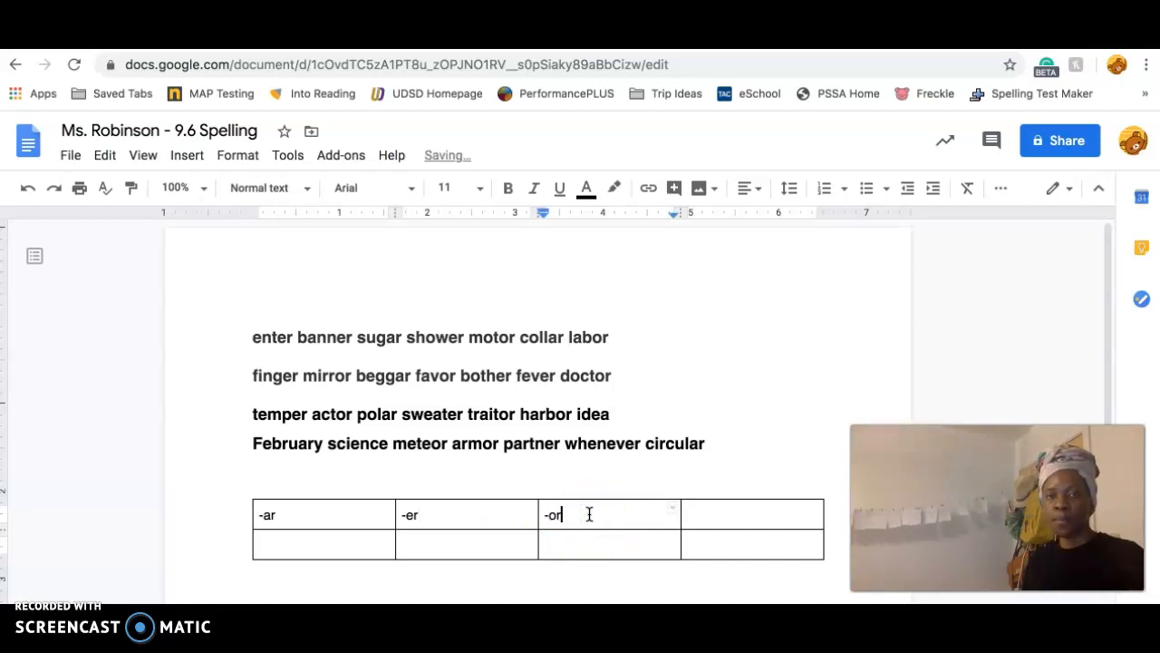
pyautogui.click(750, 498)
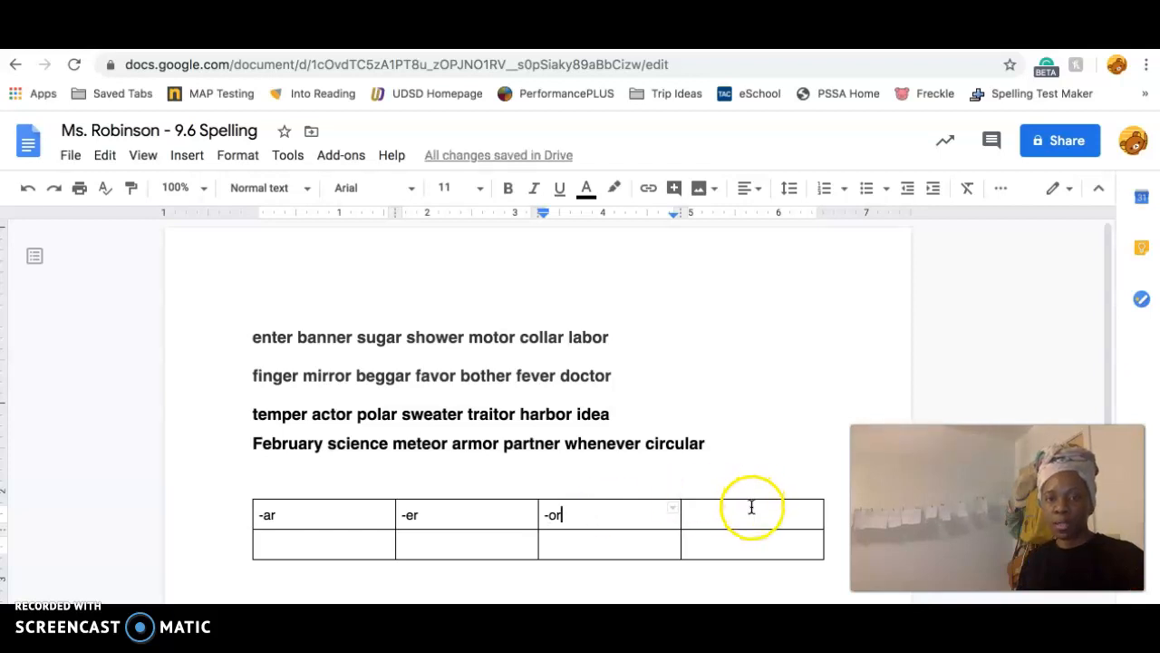
pyautogui.write('other')
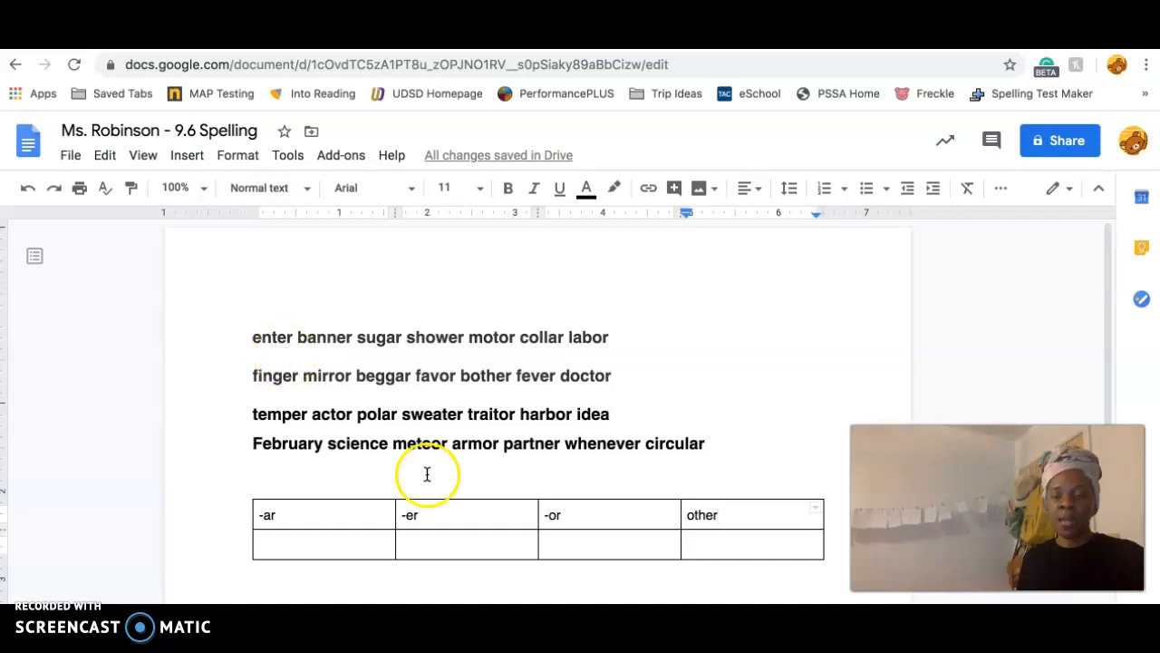
# Step: Sort the first words into the table's second row, entering "enter" under -er and "sugar" under -ar
pyautogui.click(443, 545)
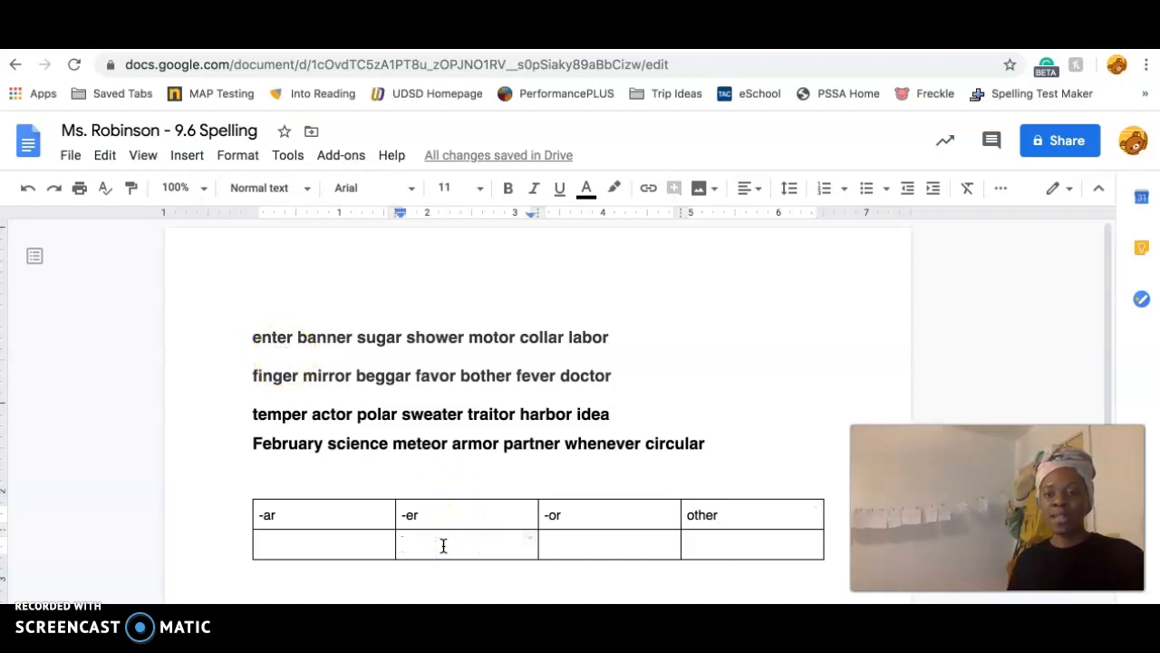
pyautogui.write('enter')
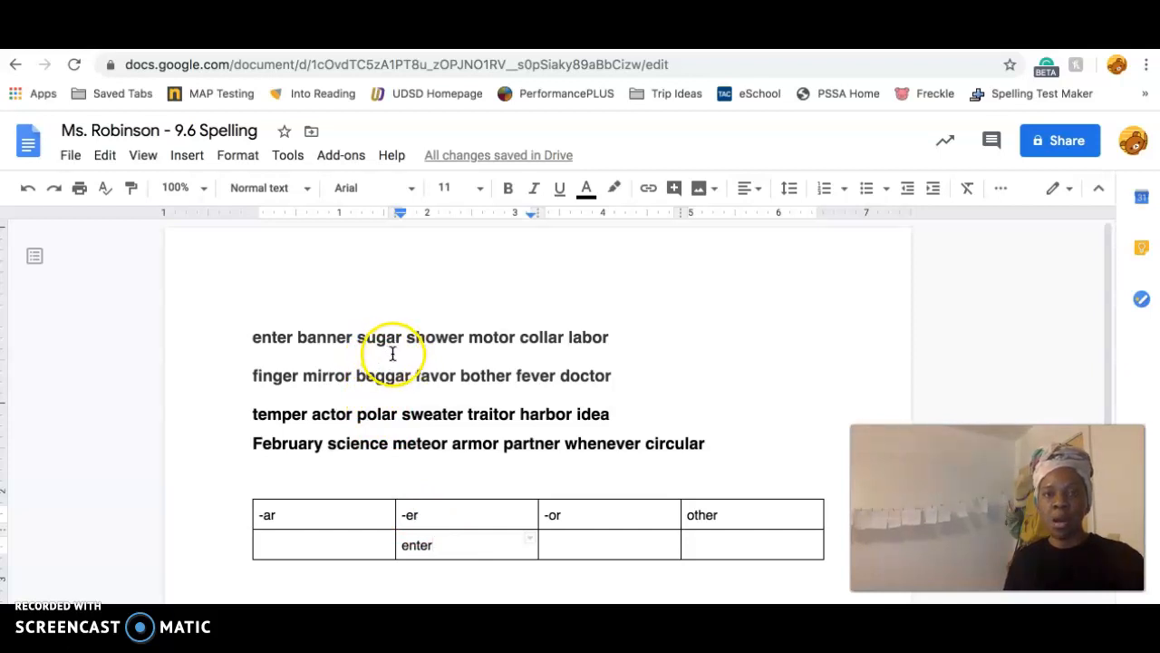
pyautogui.click(289, 542)
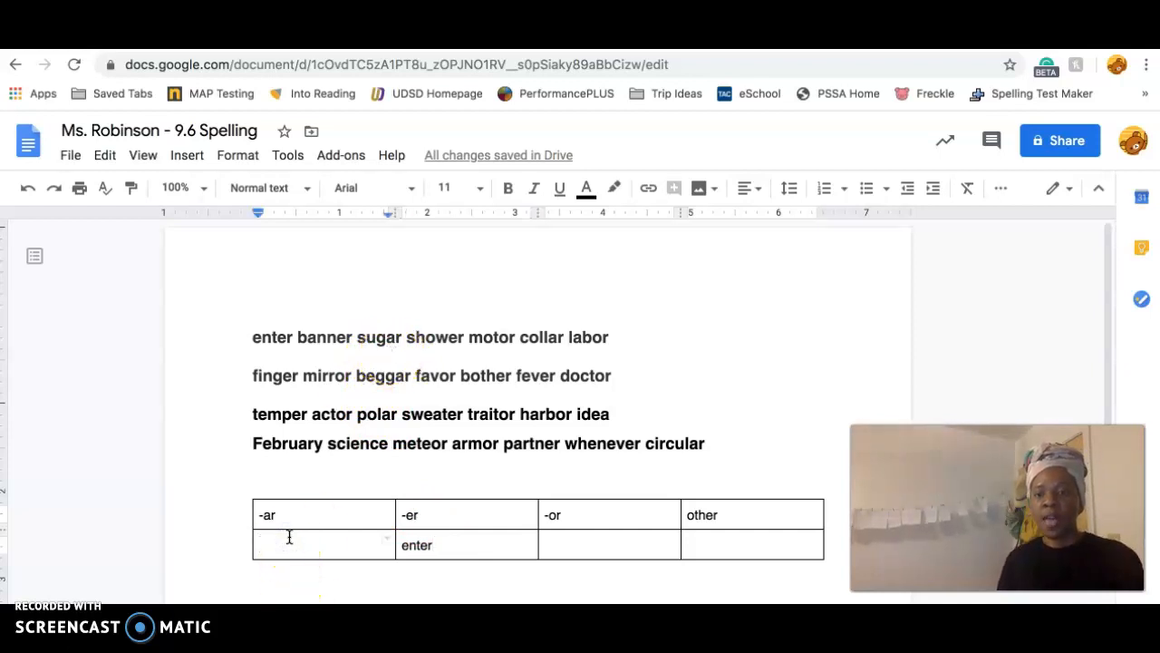
pyautogui.write('sugar')
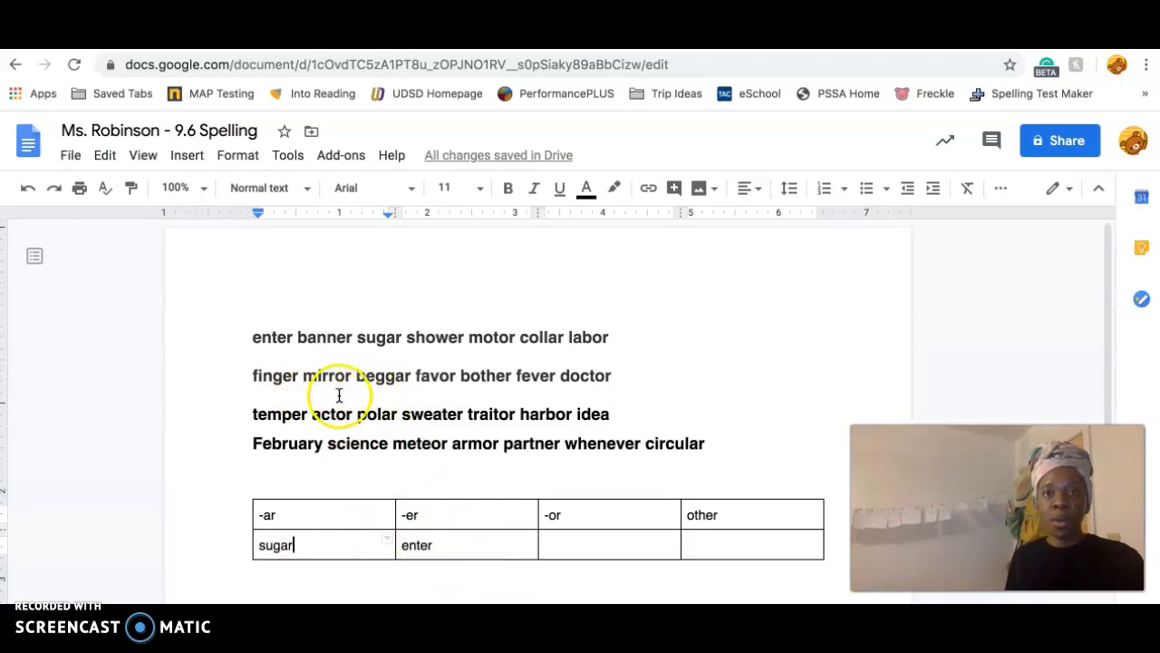
pyautogui.doubleClick(571, 545)
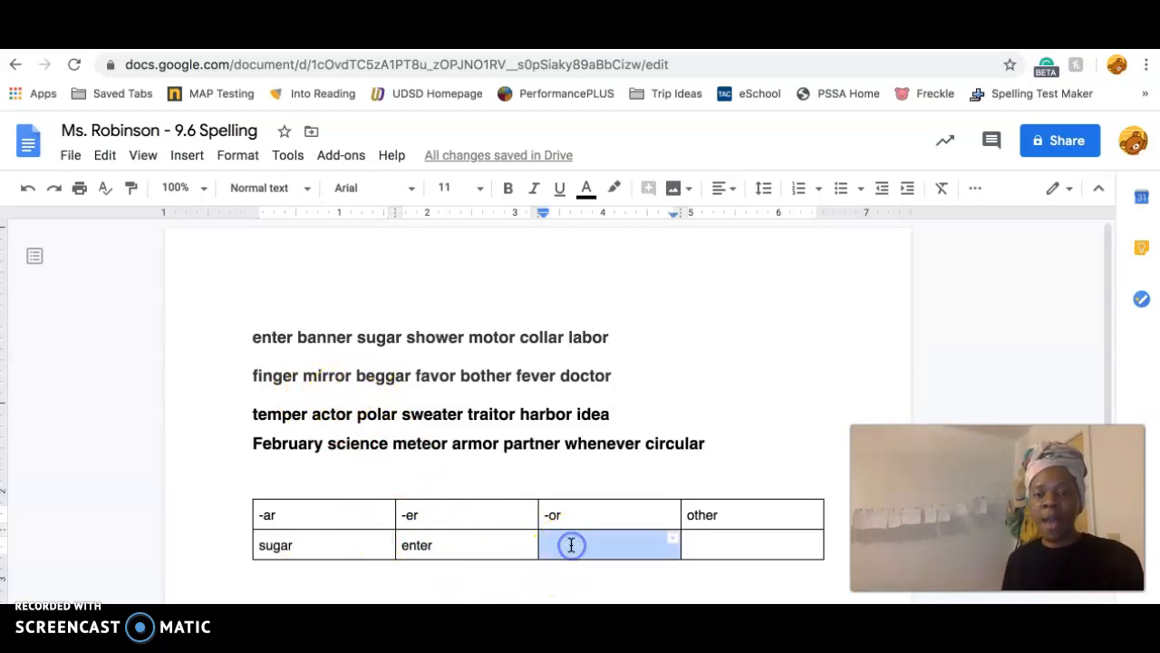